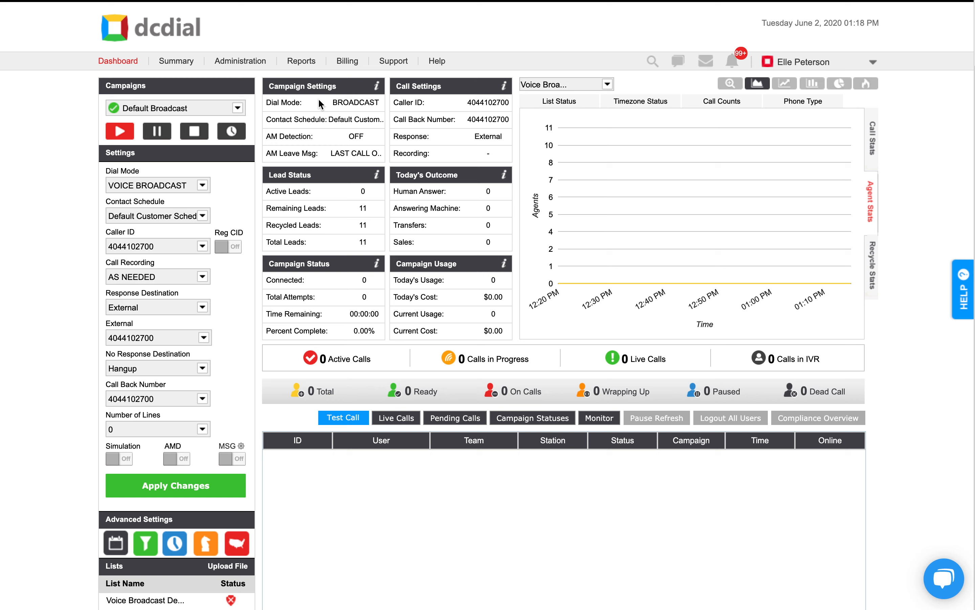
Step: Open the DID Manager among the inbound administration settings
{"action": "left_click", "coordinate": [256, 63]}
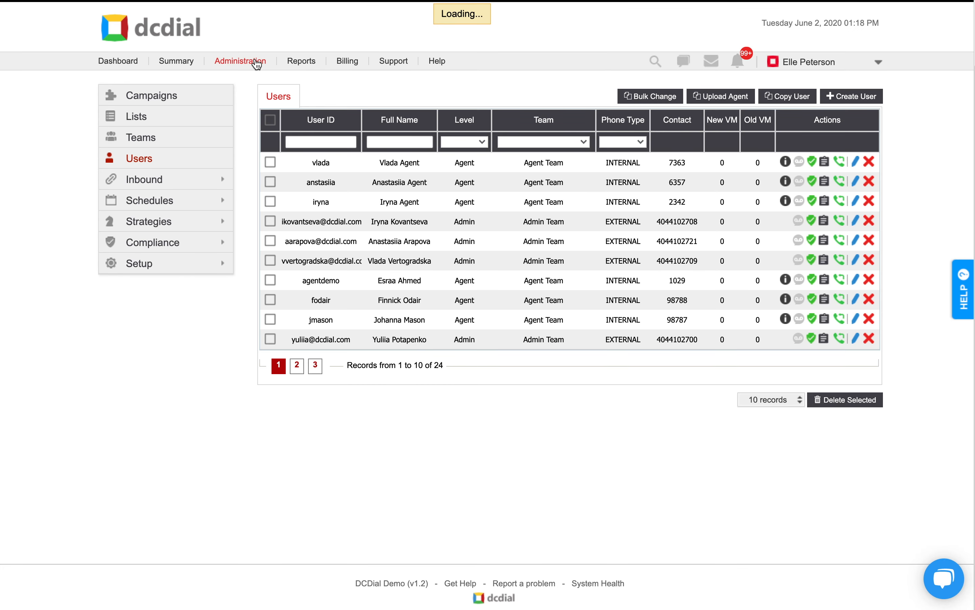
{"action": "left_click", "coordinate": [205, 182]}
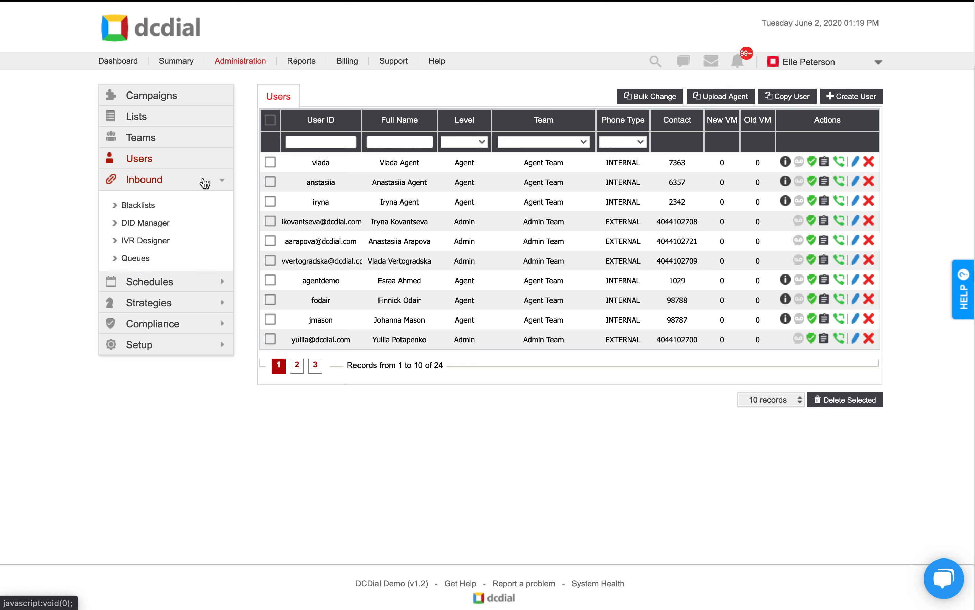
{"action": "left_click", "coordinate": [173, 224]}
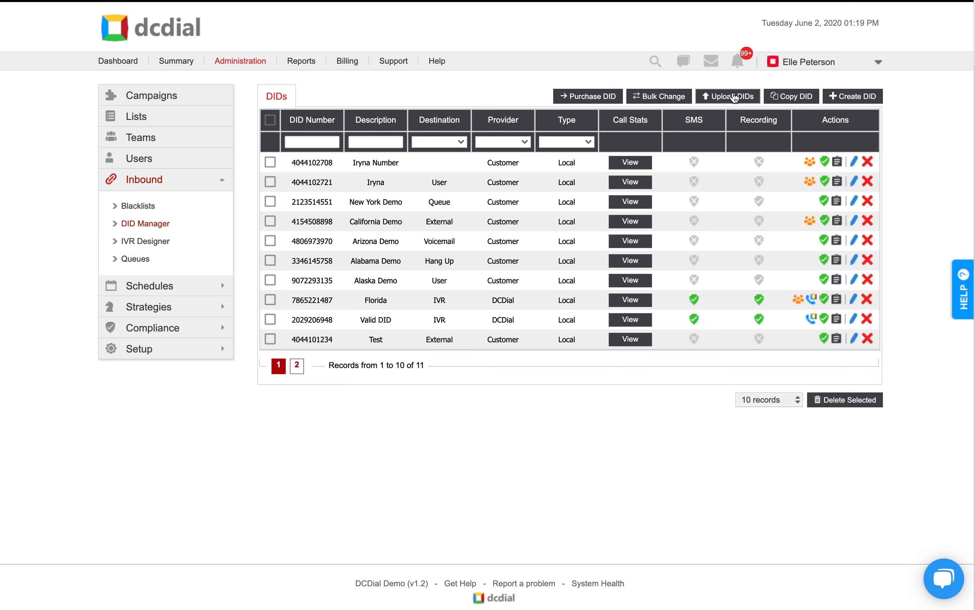
Step: Create a customer DID by entering its phone number and the description "demo", and submit its details
{"action": "left_click", "coordinate": [859, 101]}
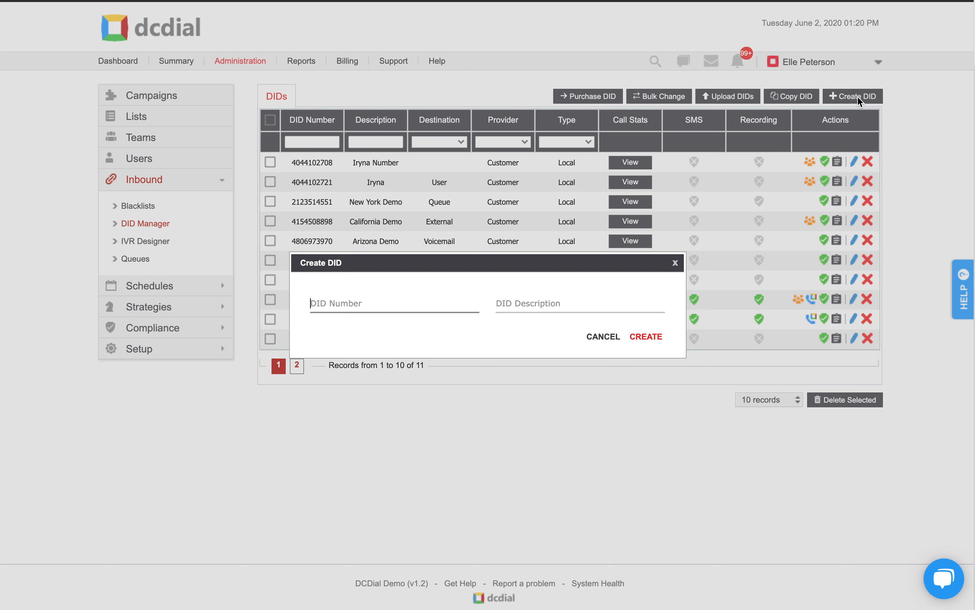
{"action": "type", "text": "4045556543"}
{"action": "left_click", "coordinate": [588, 302]}
{"action": "type", "text": "demo"}
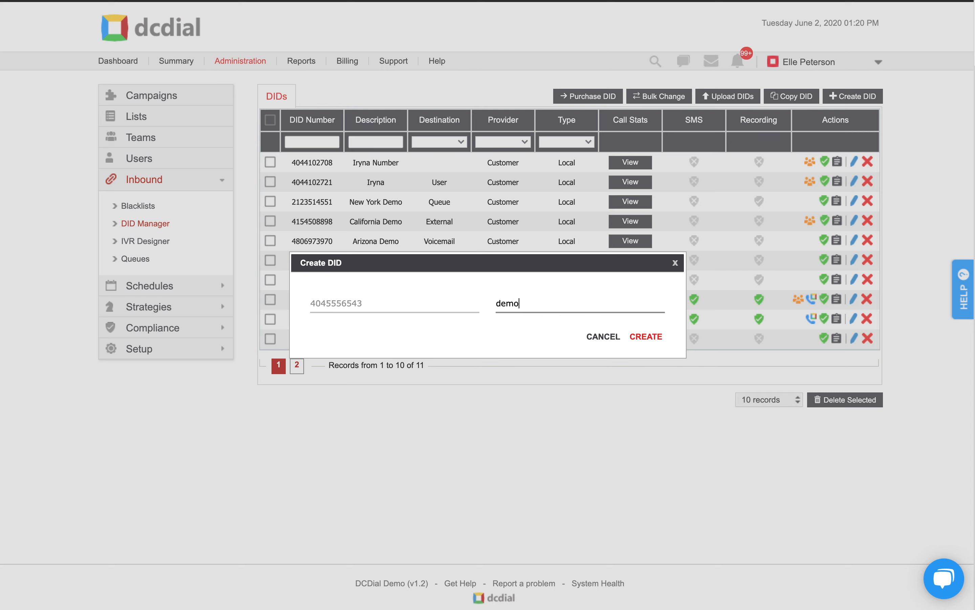
{"action": "left_click", "coordinate": [658, 341]}
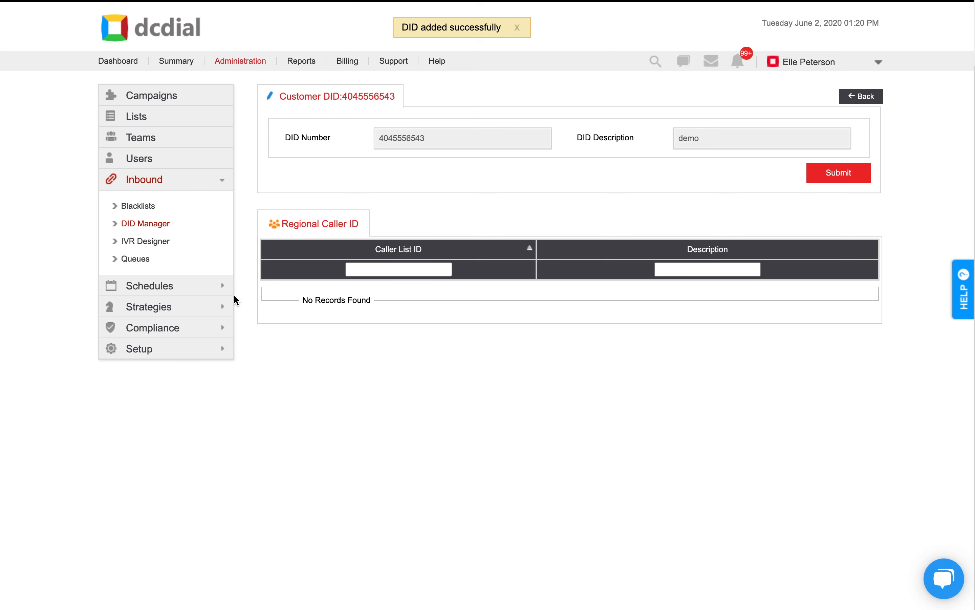
{"action": "left_click", "coordinate": [213, 349]}
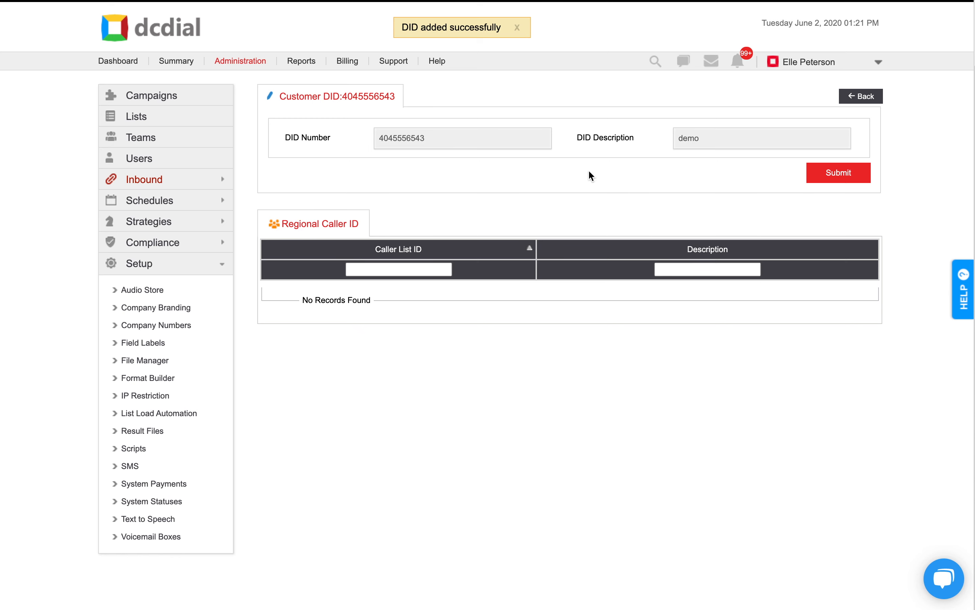
{"action": "left_click", "coordinate": [831, 172]}
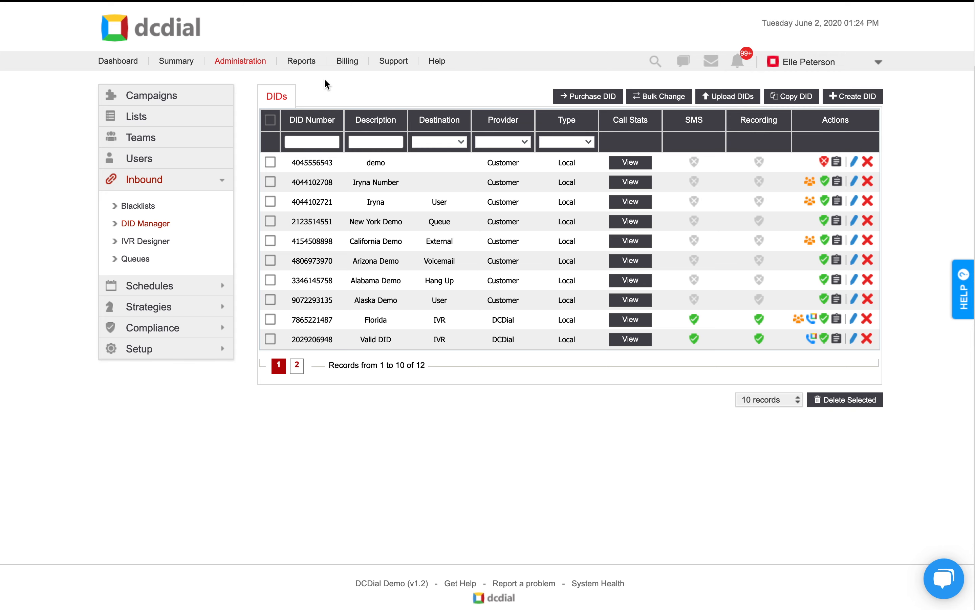
Step: Upload DIDs from the file DID manager.xlsx and acknowledge the import alert
{"action": "left_click", "coordinate": [733, 96]}
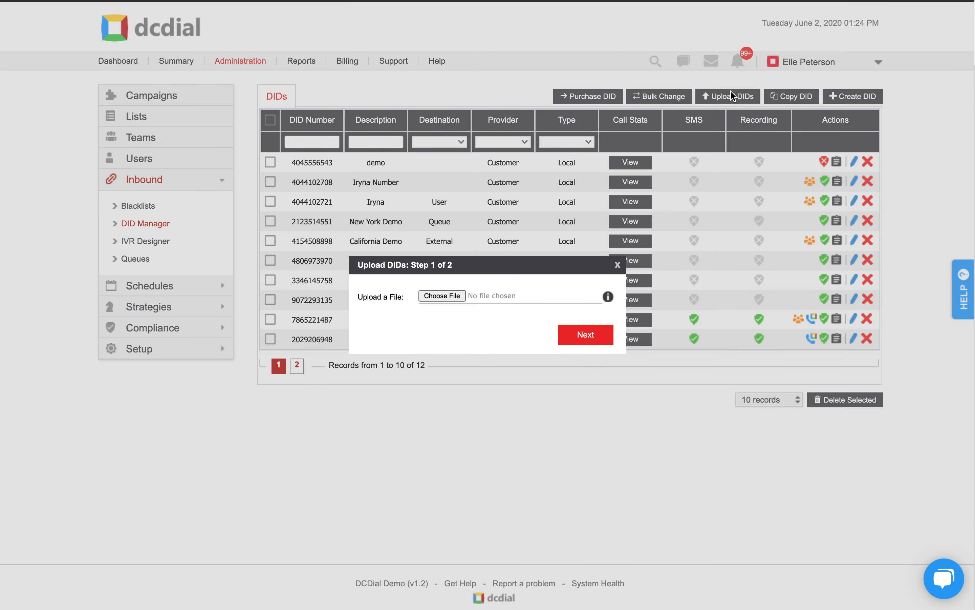
{"action": "left_click", "coordinate": [447, 296]}
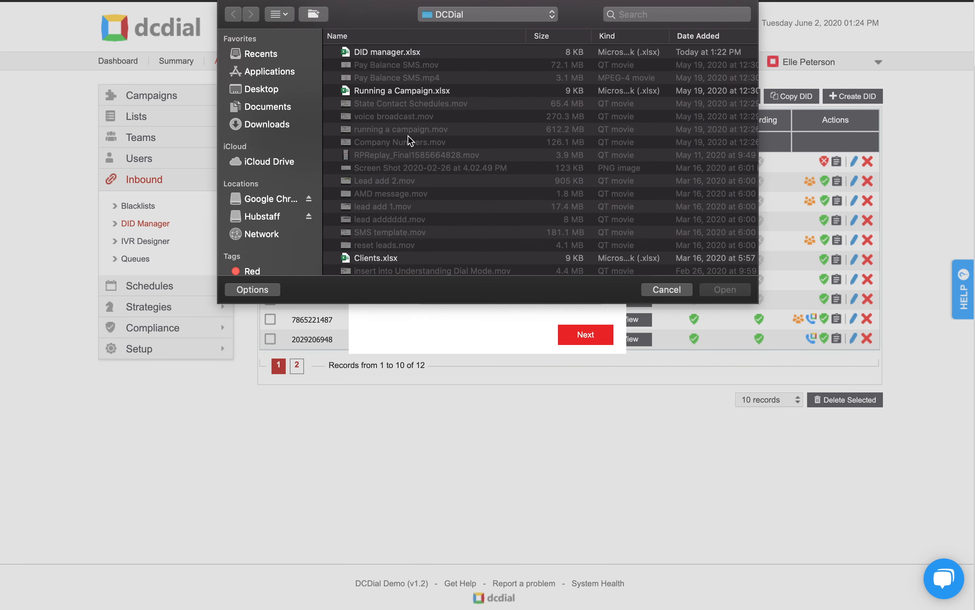
{"action": "left_click", "coordinate": [384, 54]}
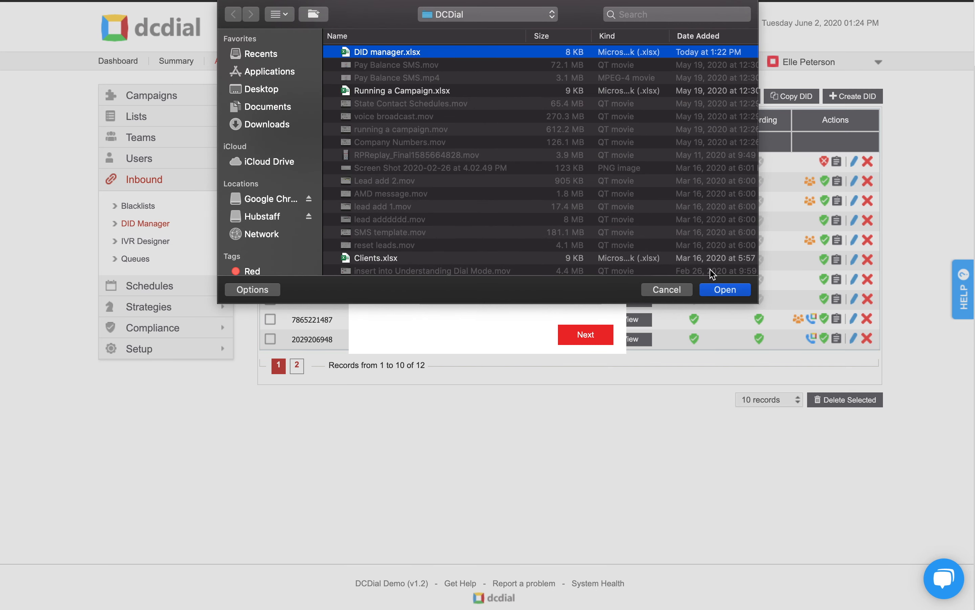
{"action": "left_click", "coordinate": [717, 289]}
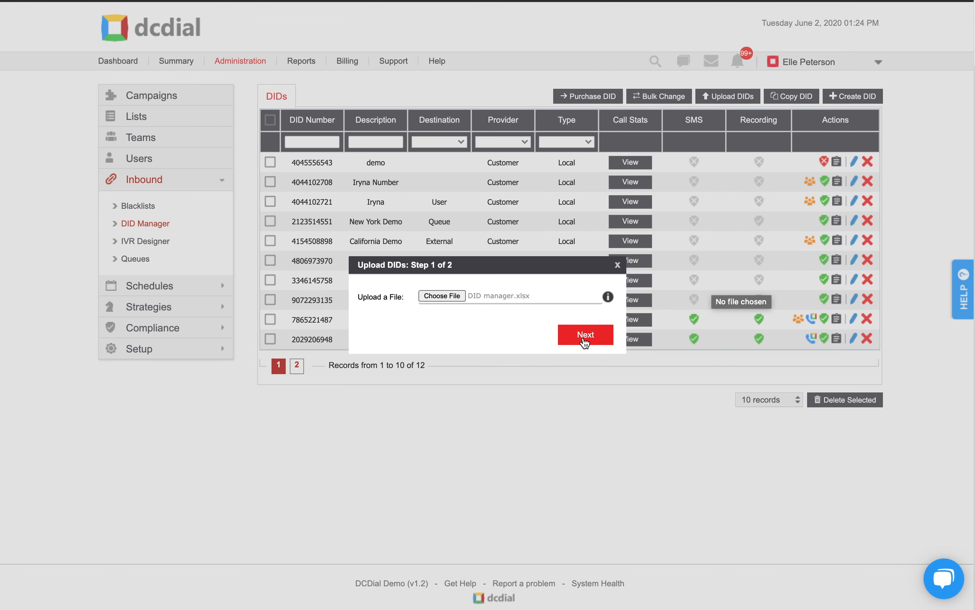
{"action": "left_click", "coordinate": [585, 337]}
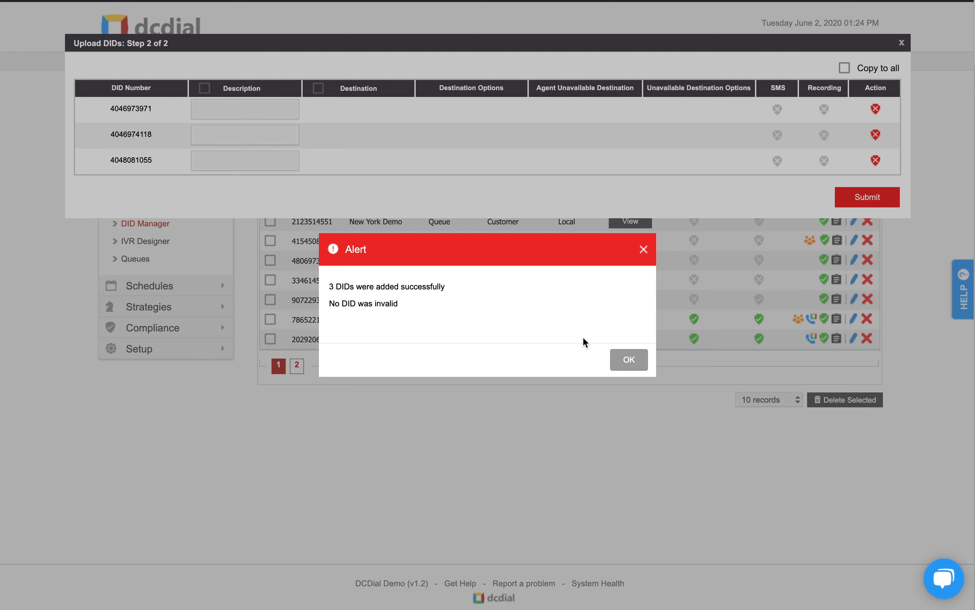
{"action": "left_click", "coordinate": [628, 357]}
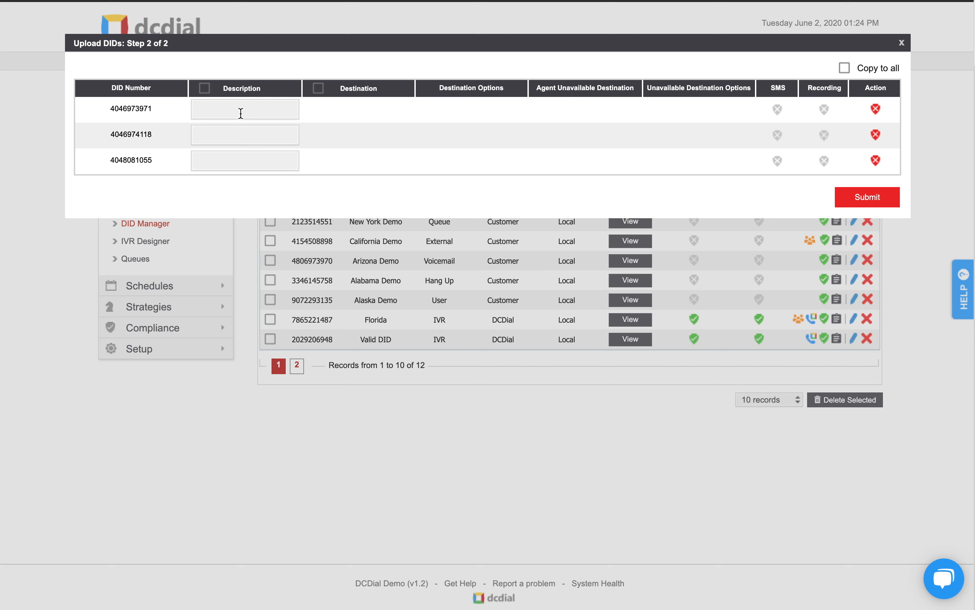
Step: Set the description "Demo" for all uploaded DIDs and save the changes
{"action": "left_click", "coordinate": [241, 113]}
{"action": "type", "text": "Demo"}
{"action": "left_click", "coordinate": [205, 88]}
{"action": "left_click", "coordinate": [852, 199]}
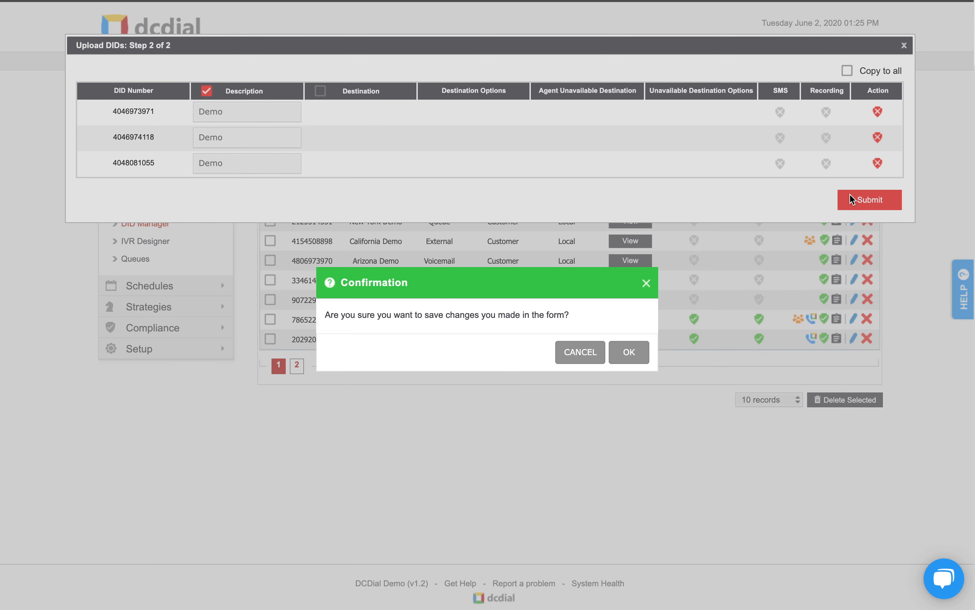
{"action": "left_click", "coordinate": [632, 352]}
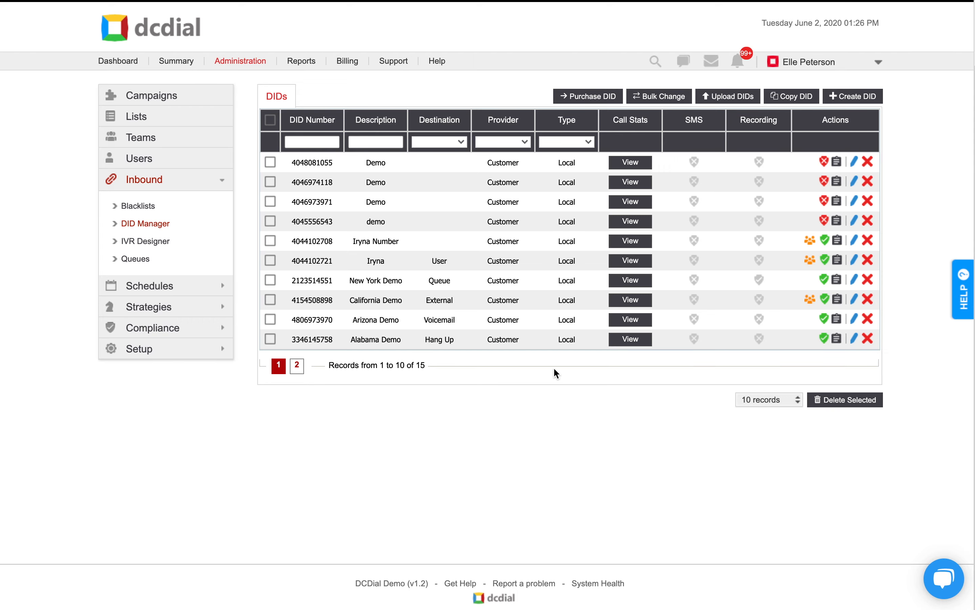
Step: In a bulk change of the DIDs, route Office Number to an individual agent, with General Queue as the unavailable destination
{"action": "left_click", "coordinate": [299, 367]}
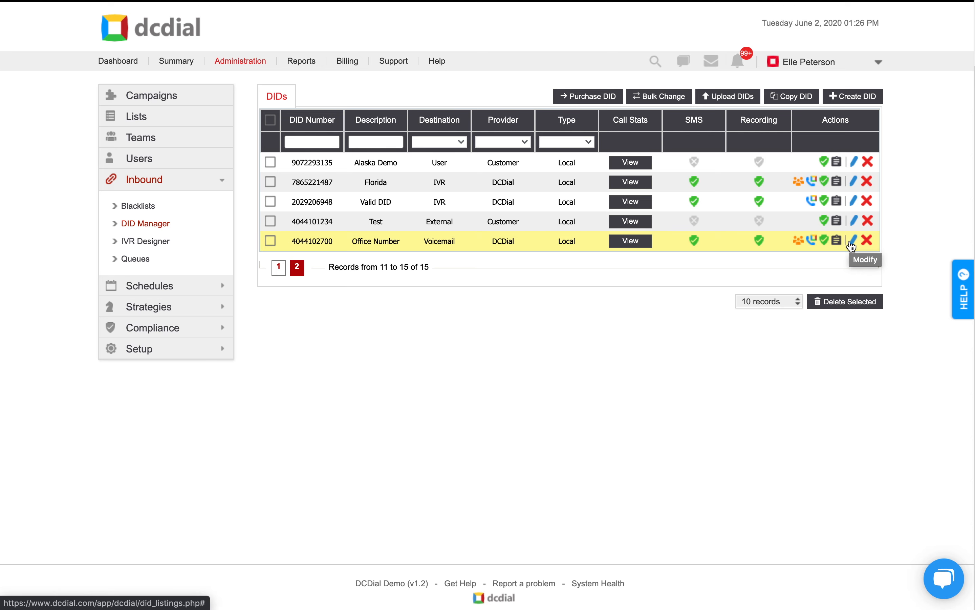
{"action": "left_click", "coordinate": [658, 96]}
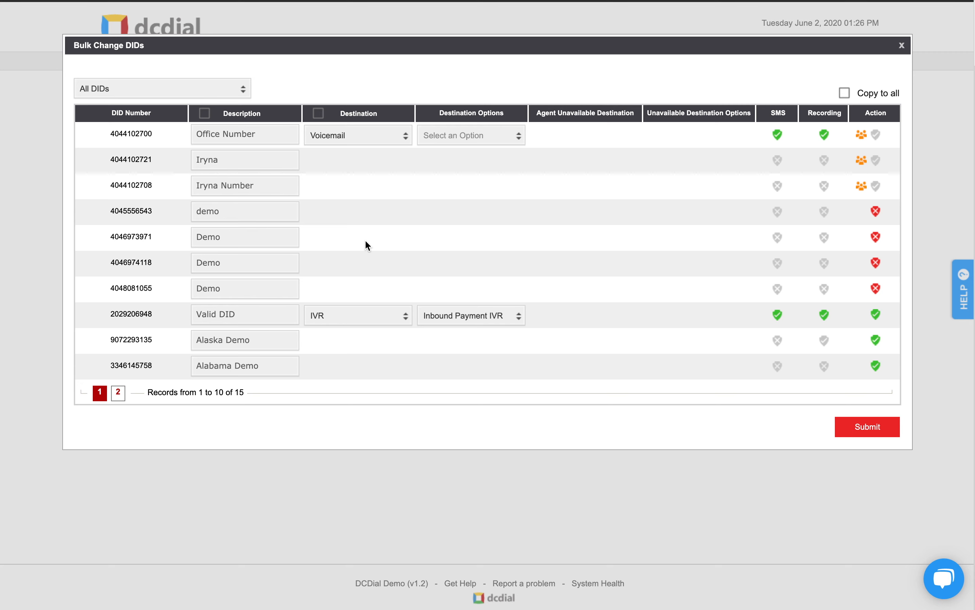
{"action": "left_click", "coordinate": [370, 140]}
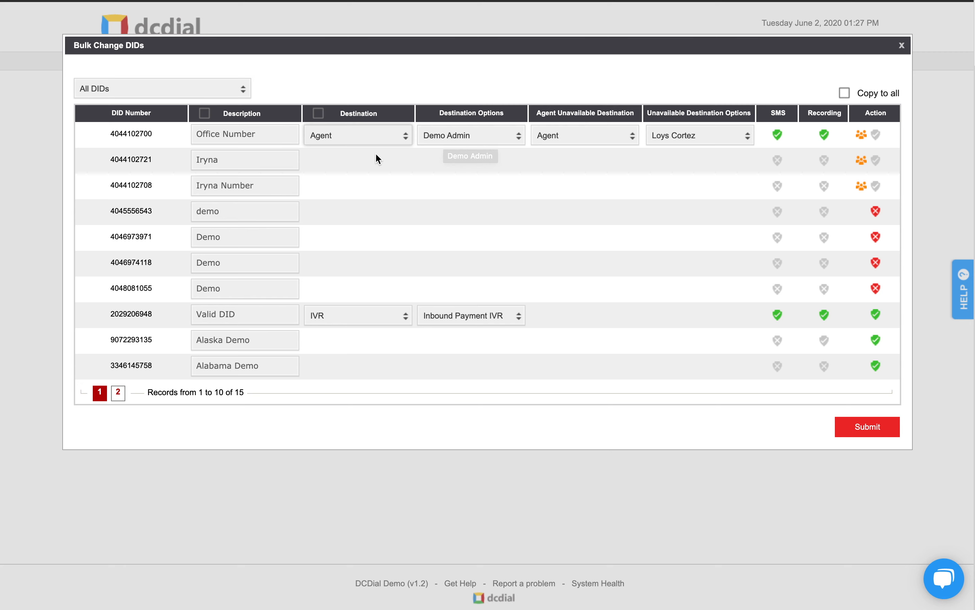
{"action": "left_click", "coordinate": [375, 153]}
{"action": "left_click", "coordinate": [478, 139]}
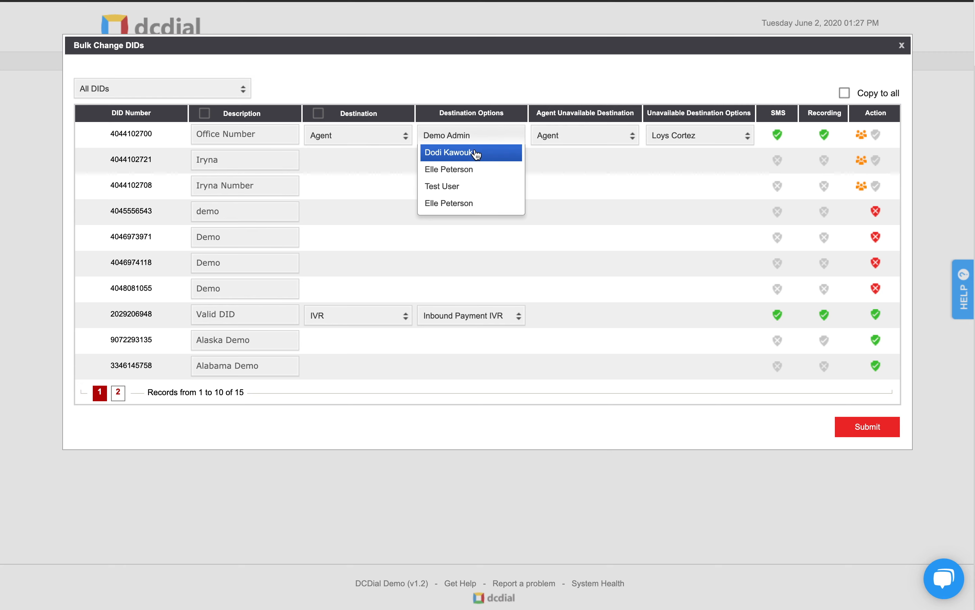
{"action": "left_click", "coordinate": [476, 166]}
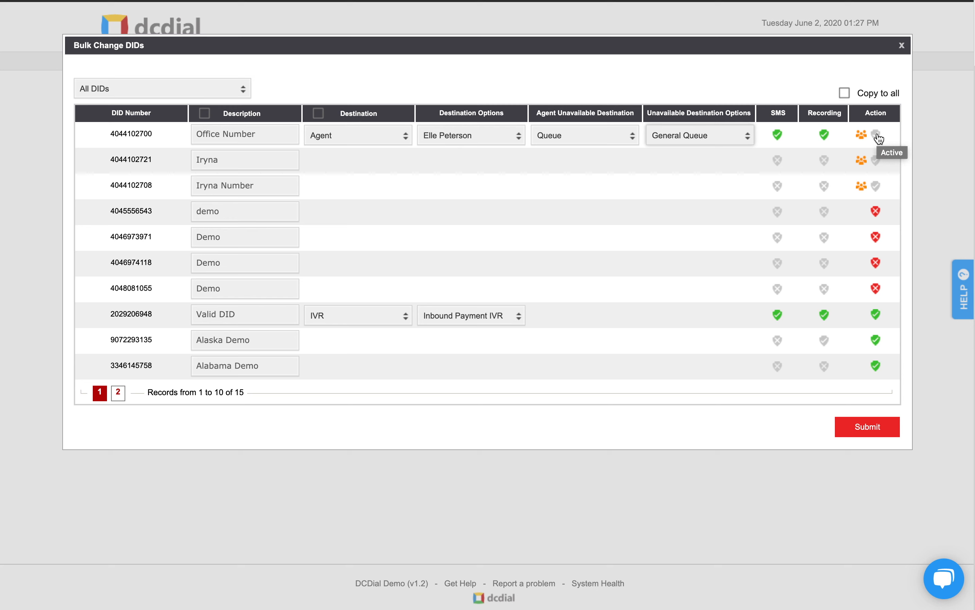
Step: Activate the four inactive demo DIDs and save the bulk changes
{"action": "left_click", "coordinate": [876, 211]}
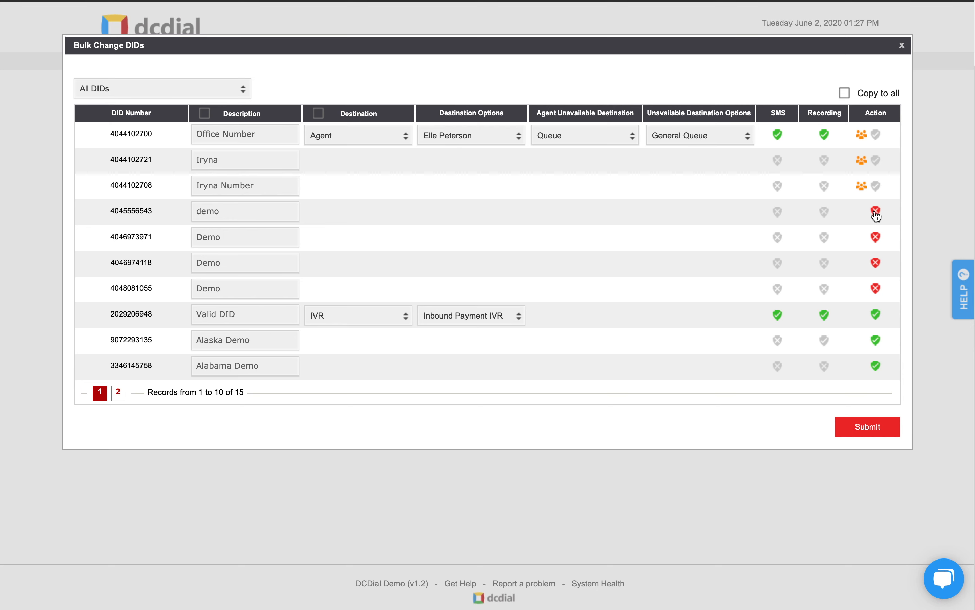
{"action": "left_click", "coordinate": [875, 237]}
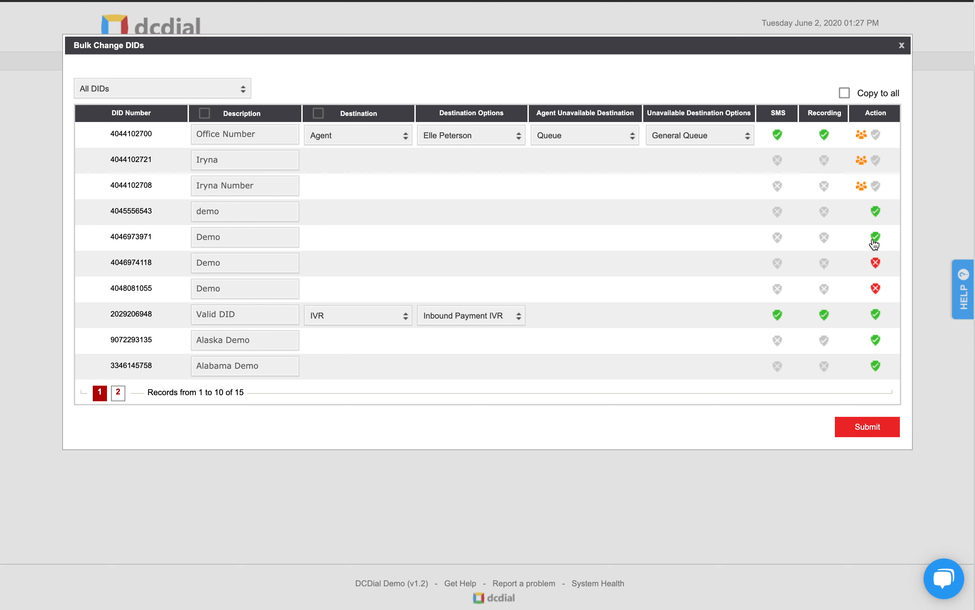
{"action": "left_click", "coordinate": [876, 264]}
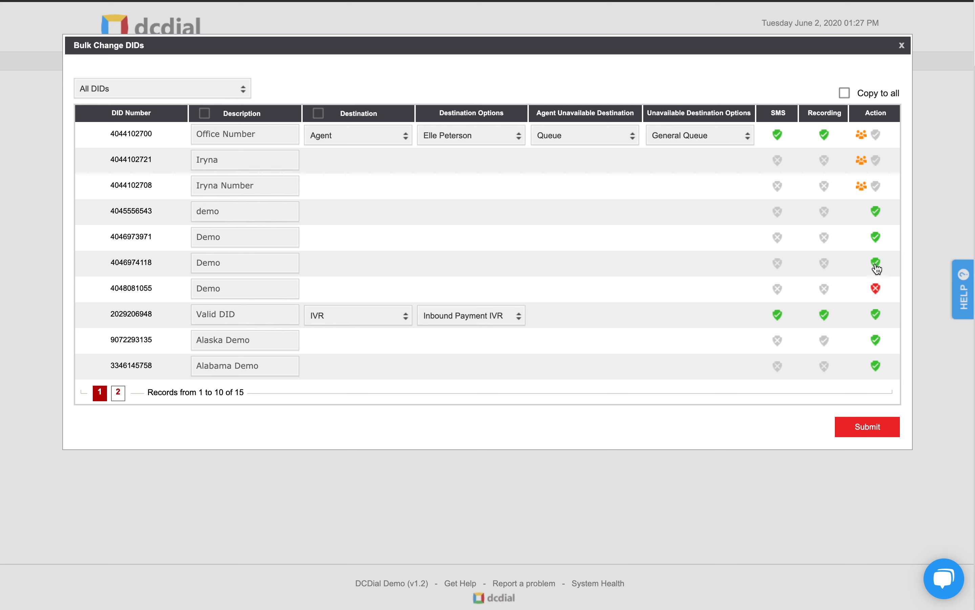
{"action": "left_click", "coordinate": [877, 289]}
{"action": "left_click", "coordinate": [870, 429]}
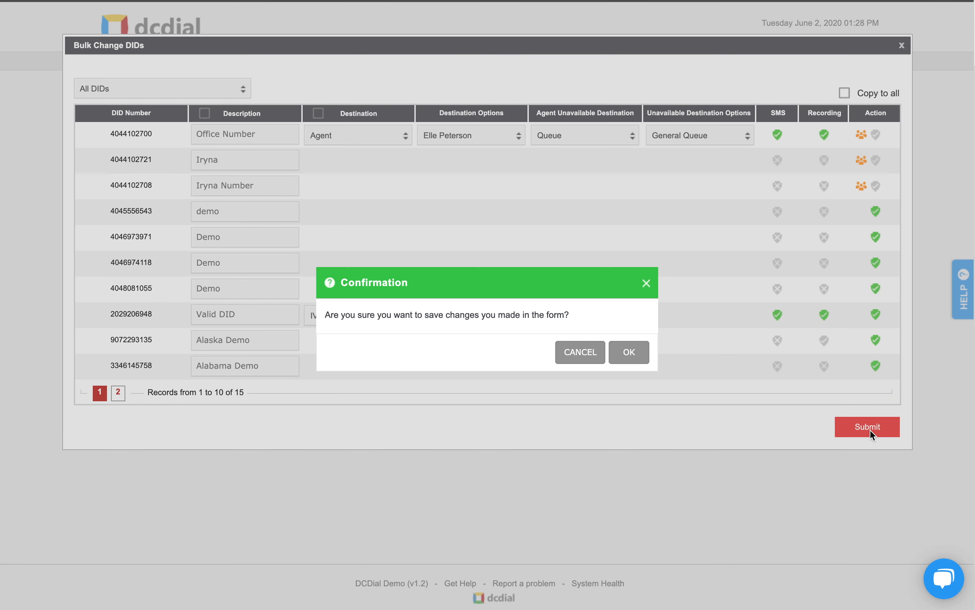
{"action": "left_click", "coordinate": [630, 351]}
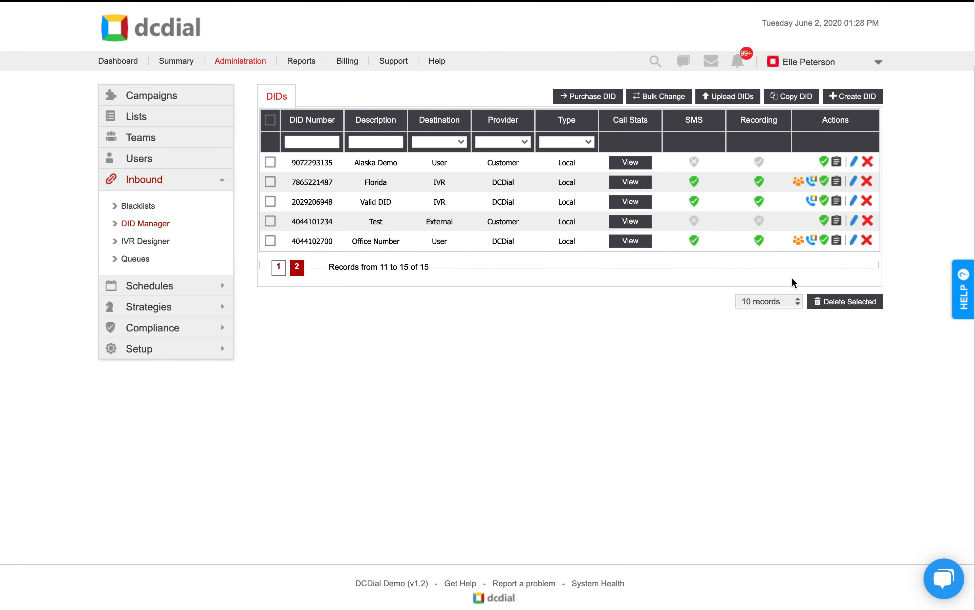
Step: Edit the Office Number DID, assigning its agent and setting its blacklist to Blacklist, and submit the changes
{"action": "left_click", "coordinate": [854, 241]}
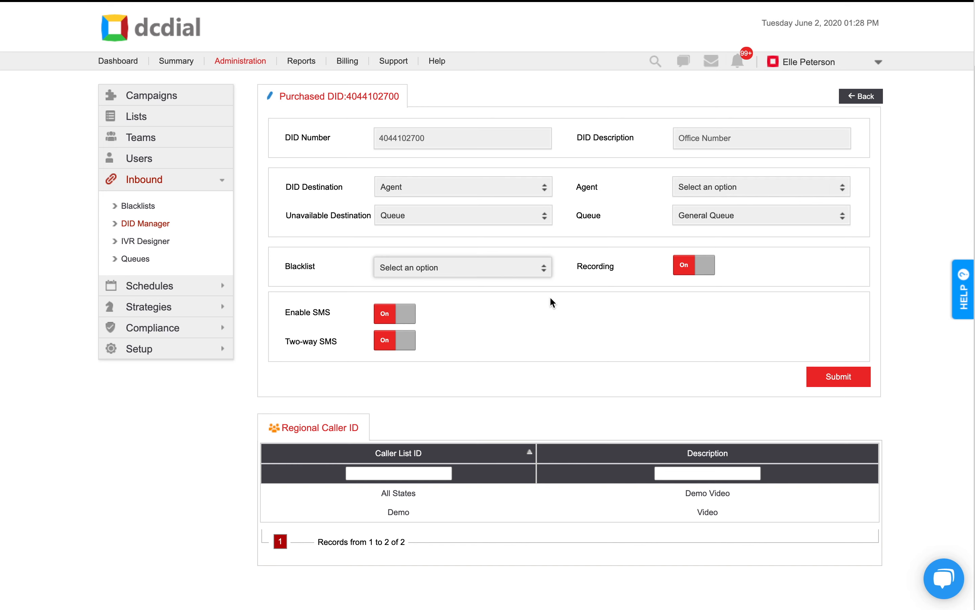
{"action": "left_click", "coordinate": [532, 277]}
{"action": "left_click", "coordinate": [525, 281]}
{"action": "scroll", "coordinate": [524, 281], "scroll_direction": "down", "scroll_amount": 1}
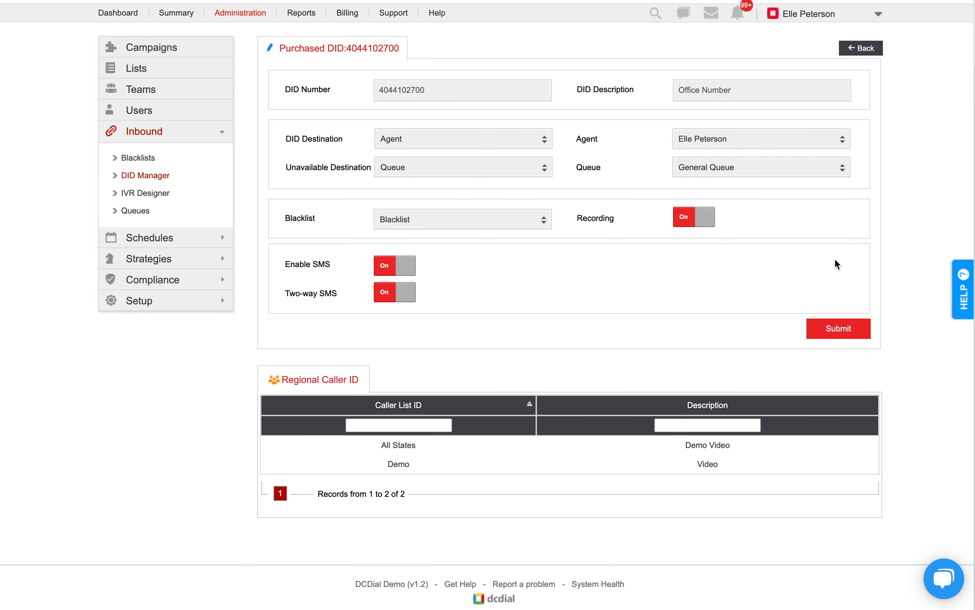
{"action": "left_click", "coordinate": [853, 330]}
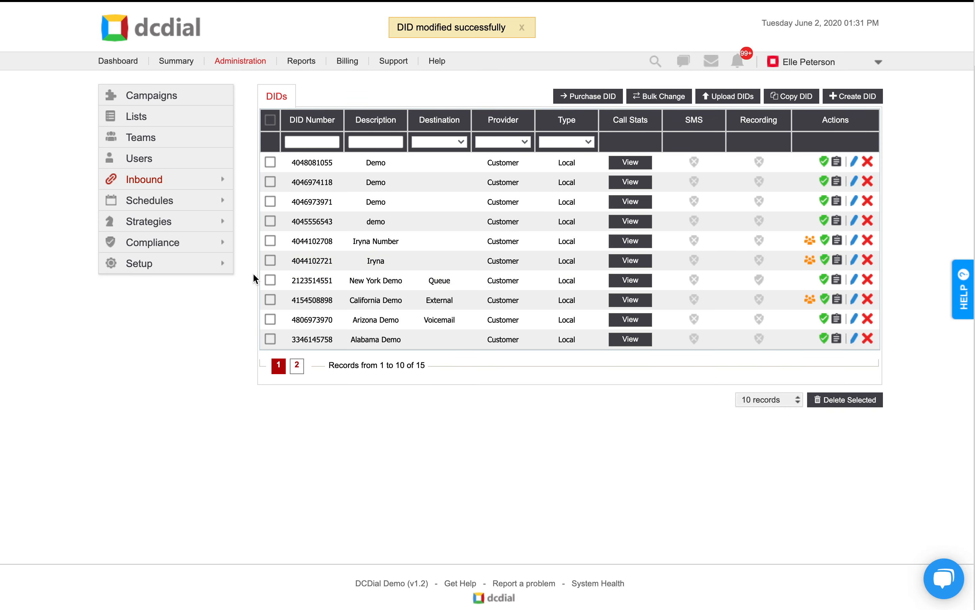
Step: Expand the Setup options in the administration area
{"action": "left_click", "coordinate": [229, 269]}
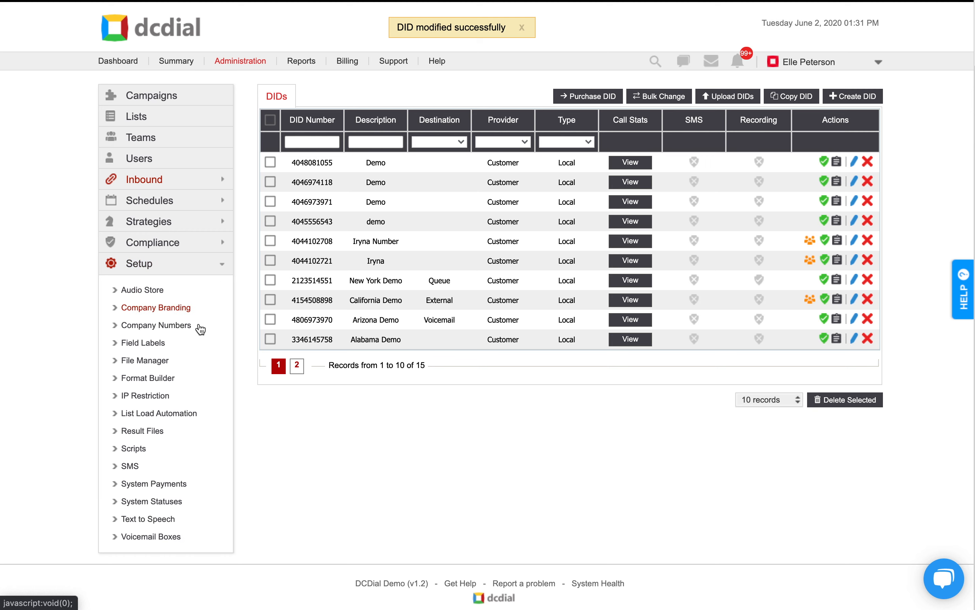